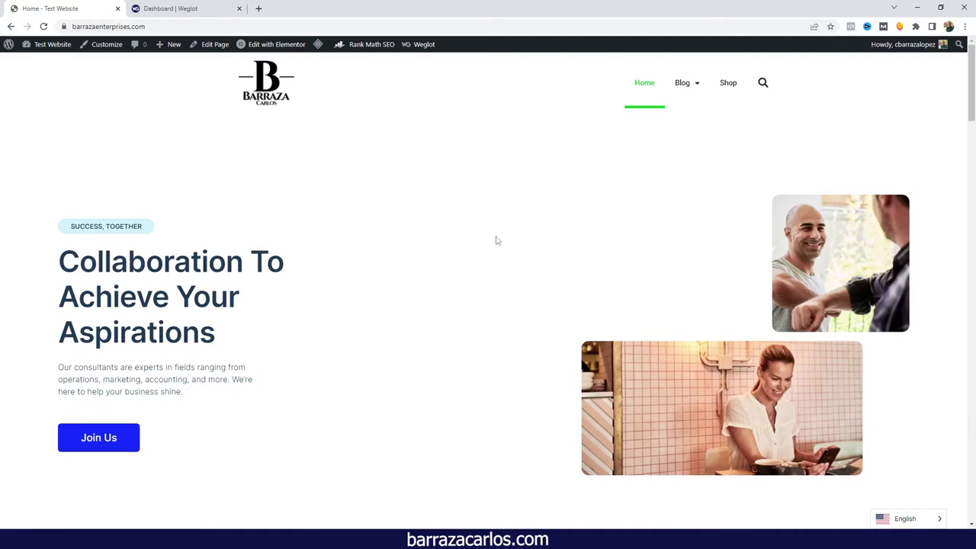
Step: Choose Español in the homepage language switcher to load the /es/ Spanish version
click(902, 515)
click(914, 500)
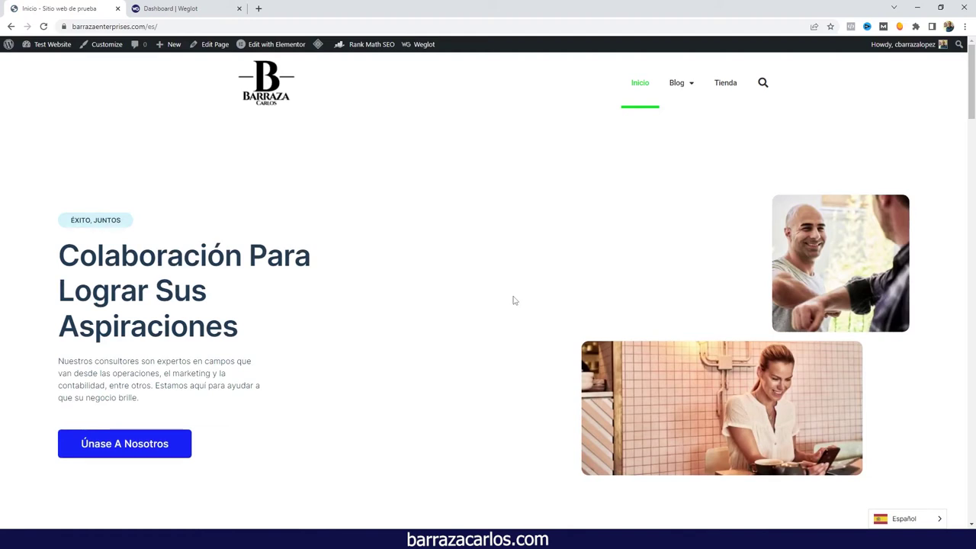
Step: Open Weglot's English→Spanish translation list, then set the website back to English
click(177, 6)
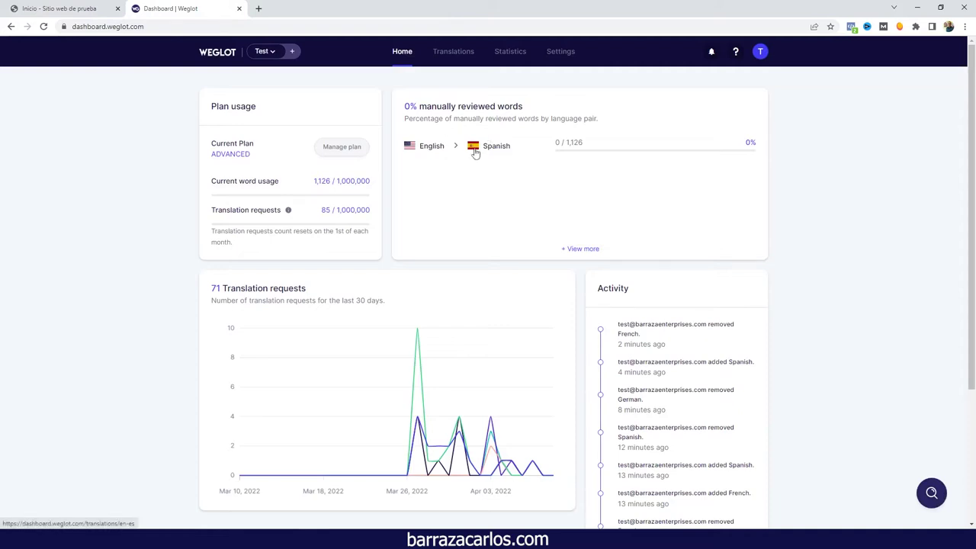
click(474, 153)
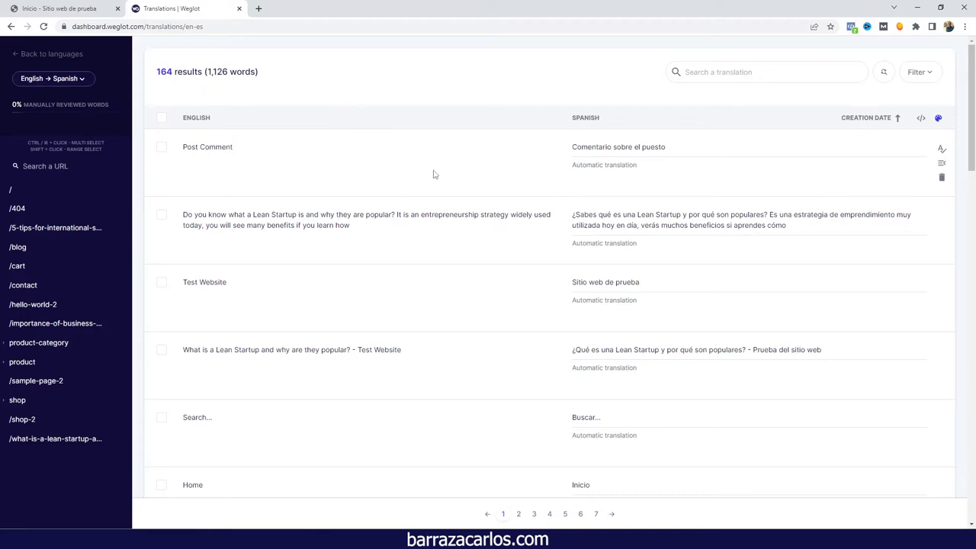
click(104, 4)
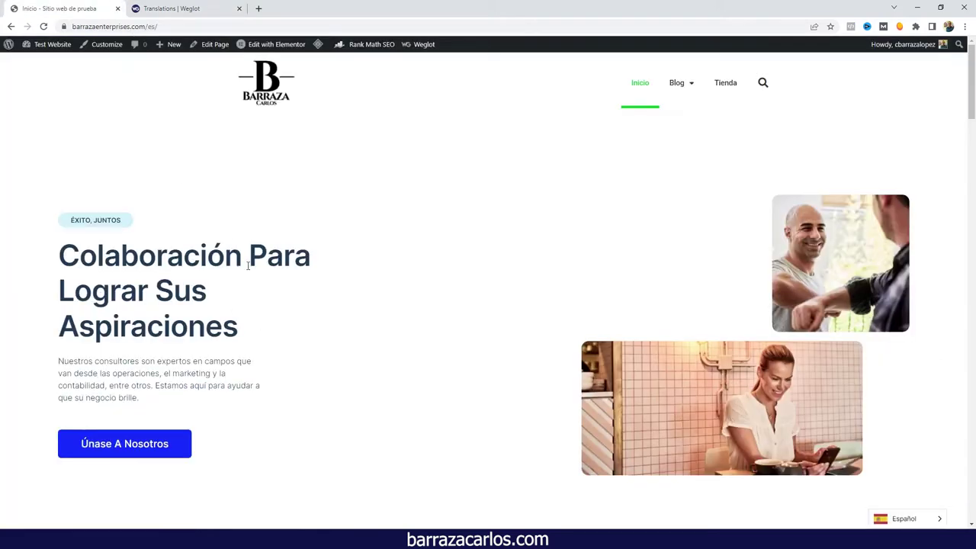
click(883, 500)
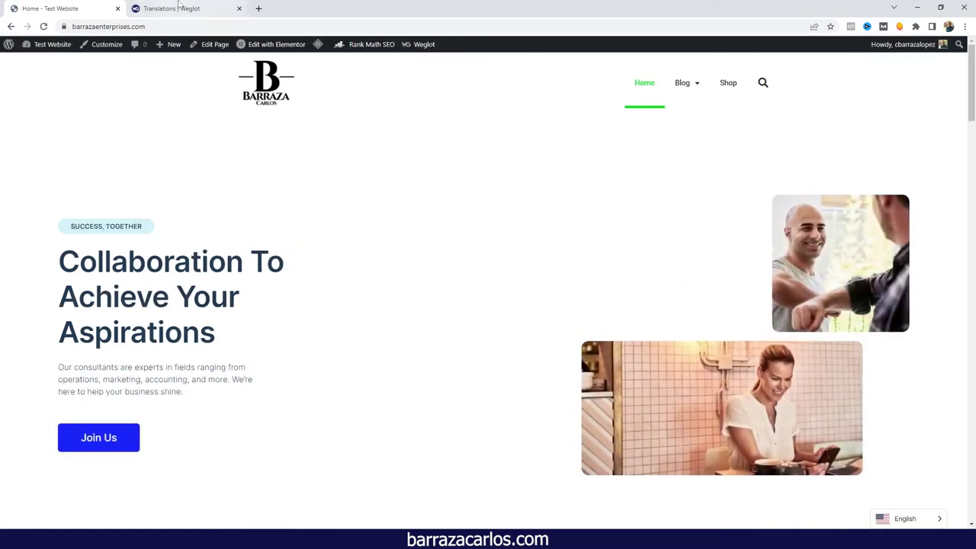
click(175, 8)
Step: Search the Weglot translations for 'collab'
click(711, 71)
text(collab)
key(Return)
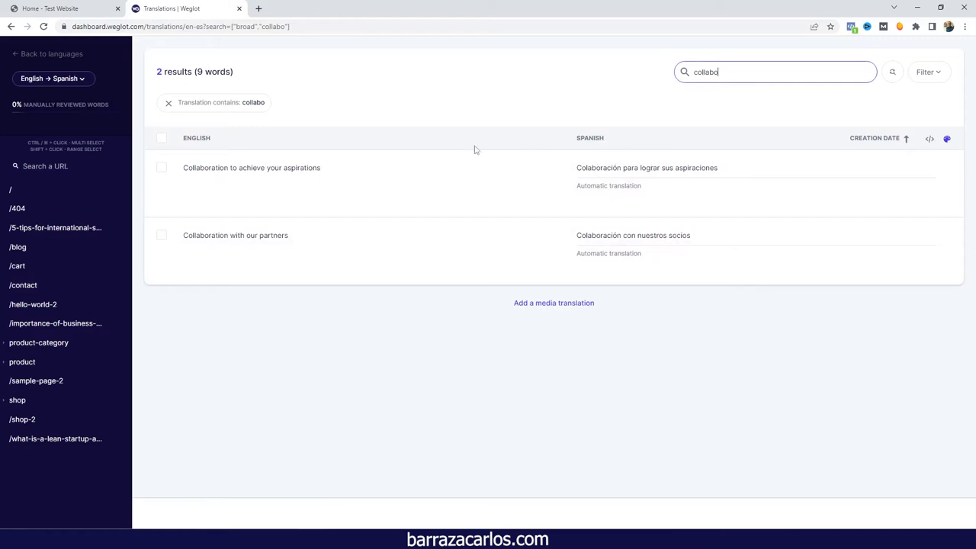
Step: Replace 'aspiraciones' with 'deseos' in the headline's Spanish translation and save it
mouse_move(646, 167)
click(675, 170)
drag(674, 170, 736, 173)
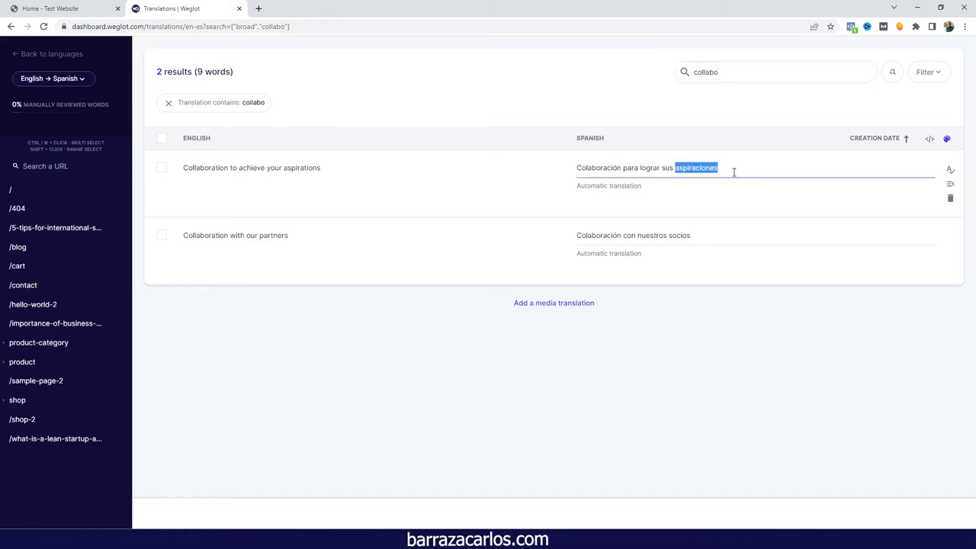
text(deseos)
click(949, 169)
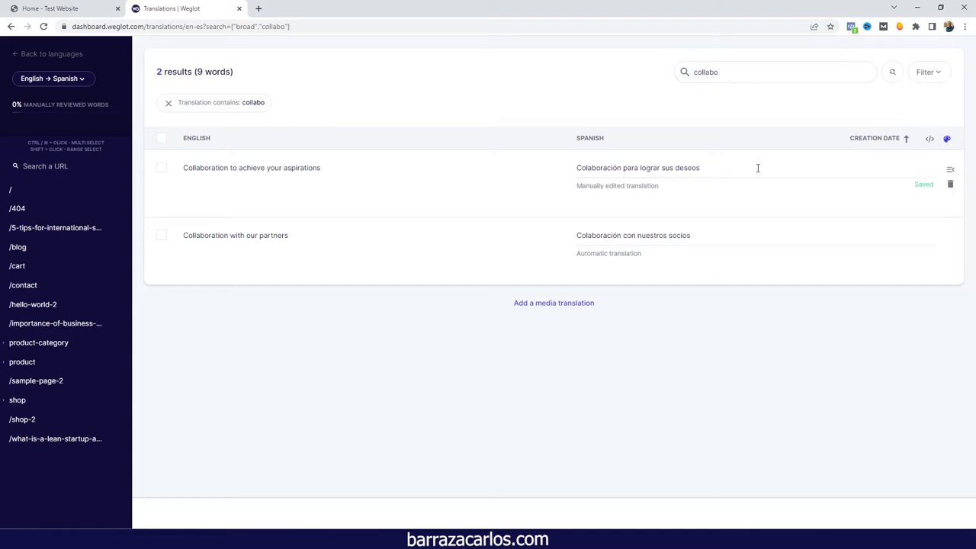
Step: Switch the site to Español and verify the headline 'Colaboración Para Lograr Sus Deseos'
click(61, 5)
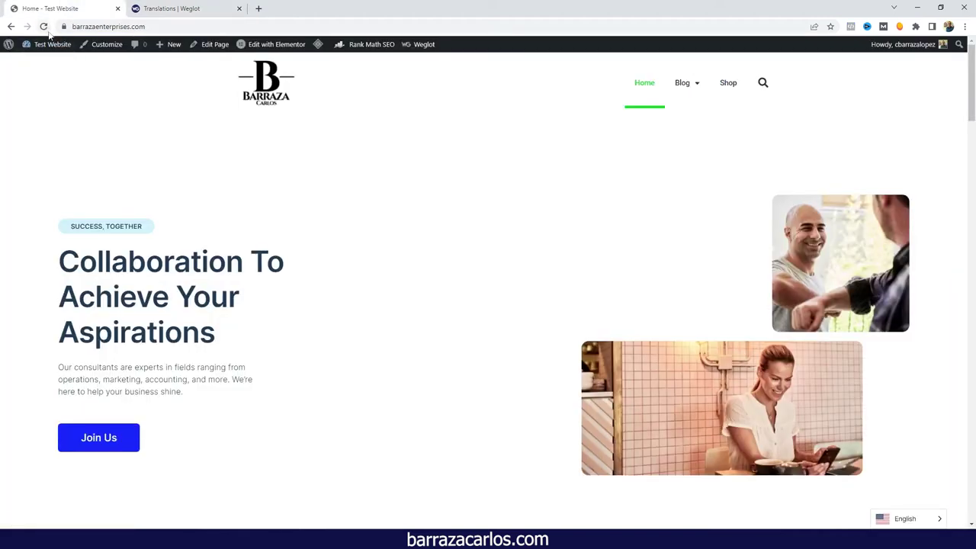
mouse_move(907, 518)
click(907, 505)
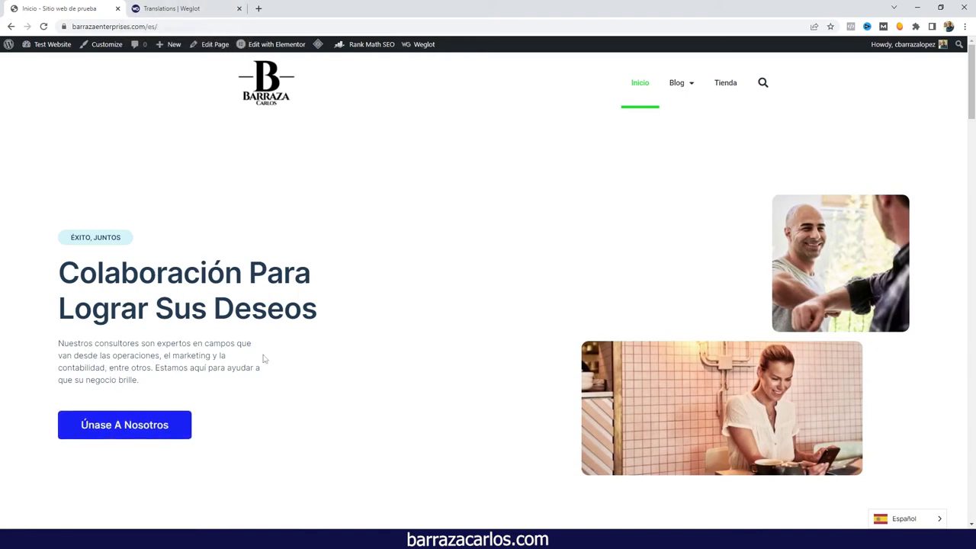
click(212, 8)
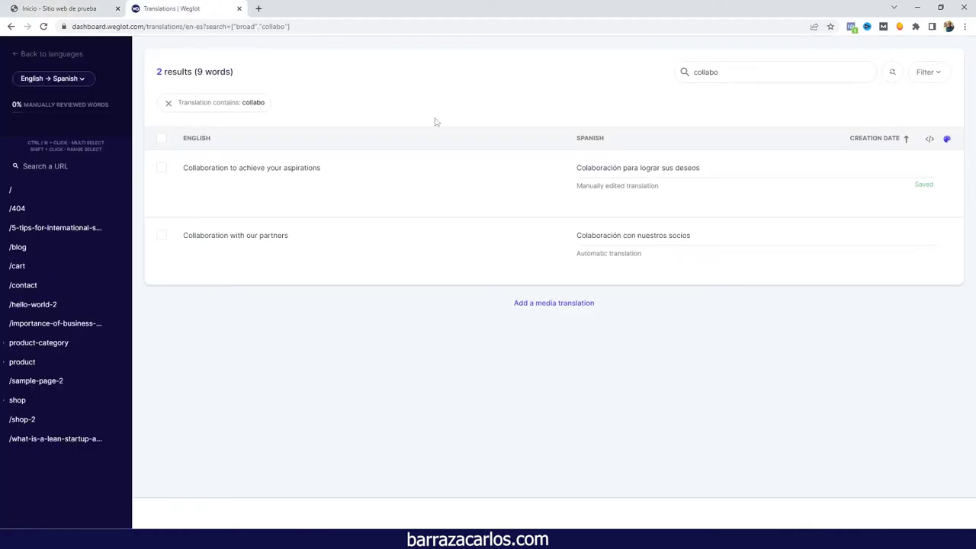
Step: Open the Spanish translations for the homepage URL '/' from the URLs view
click(22, 55)
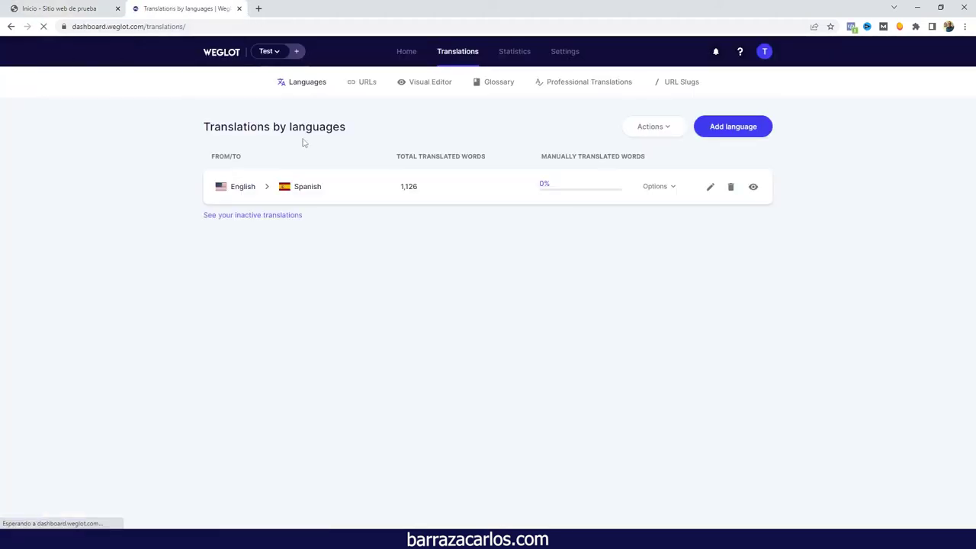
click(364, 85)
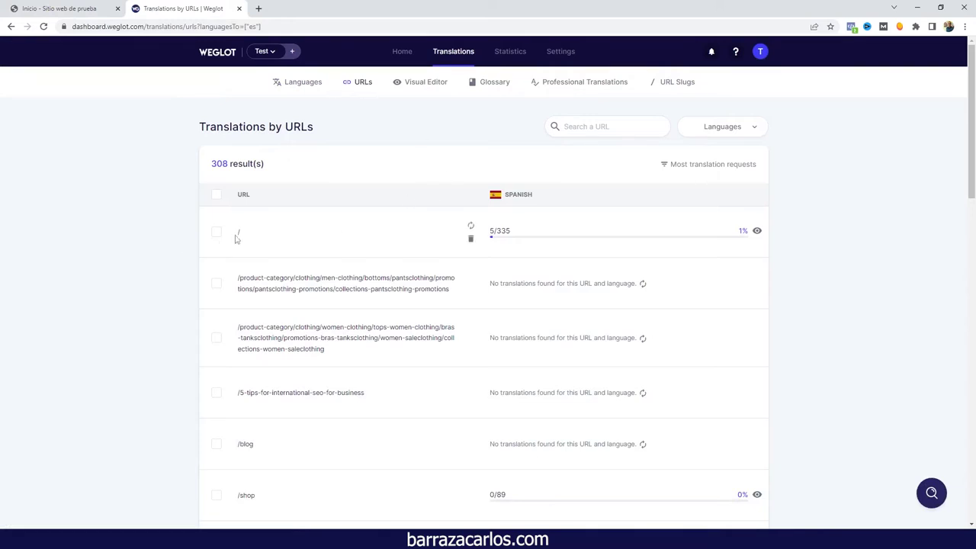
mouse_move(484, 232)
click(756, 234)
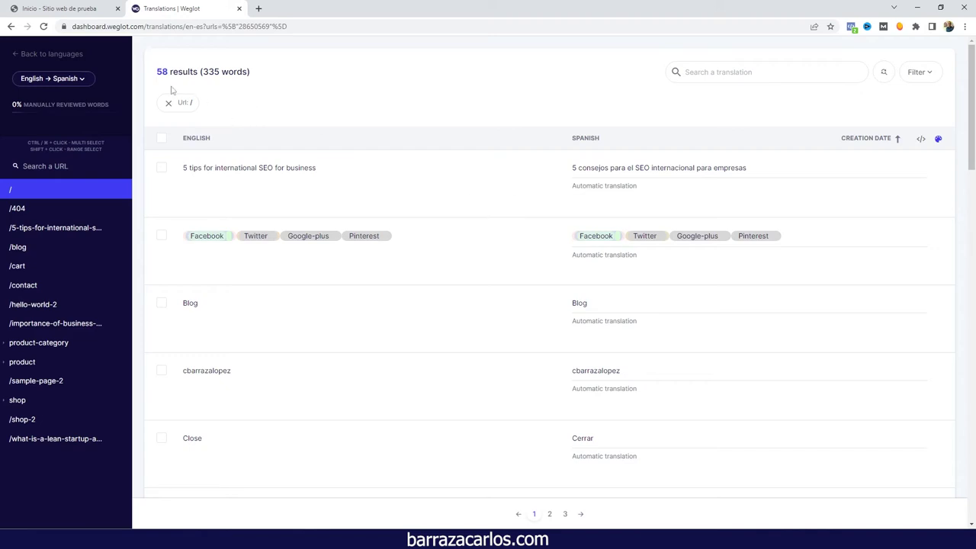
Step: Search 'colla' and change the headline translation's 'deseos' to 'sueños', then save
click(721, 73)
text(colla)
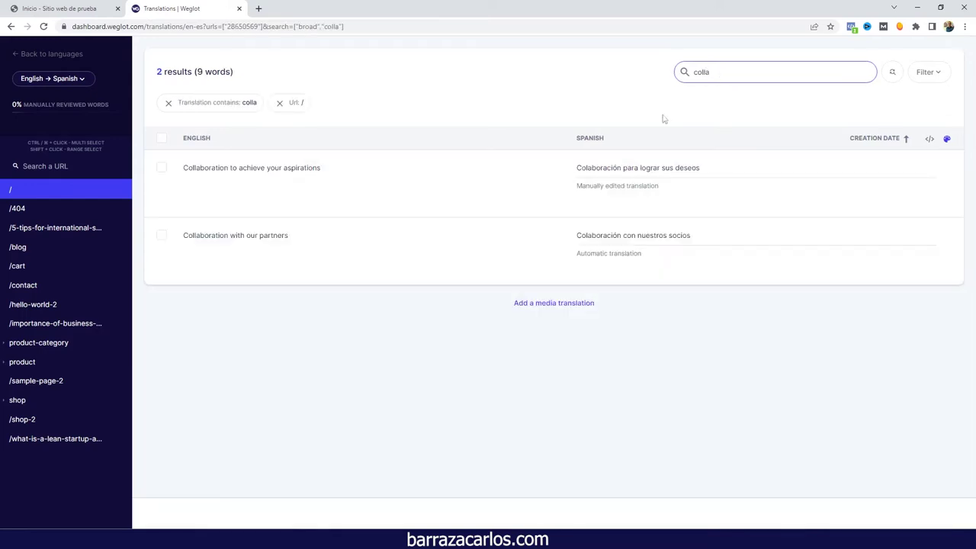
mouse_move(549, 177)
double_click(676, 168)
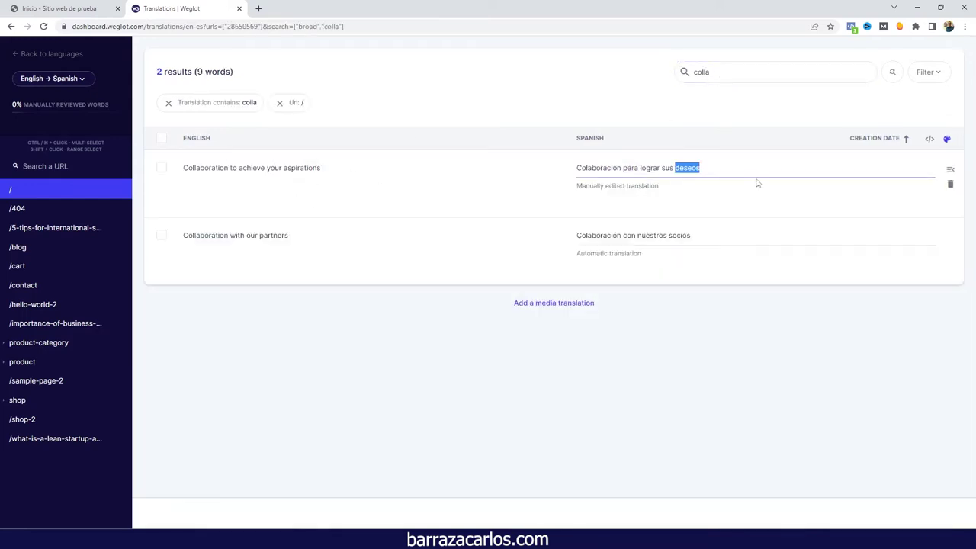
text(sueñ)
click(602, 401)
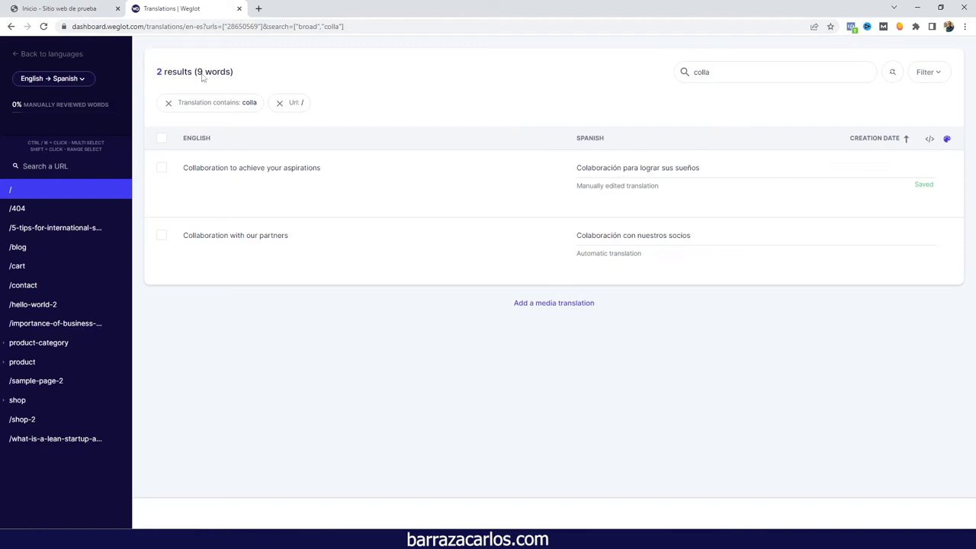
Step: Reload the Spanish homepage to confirm the headline 'Colaboración Para Lograr Sus Sueños'
click(95, 6)
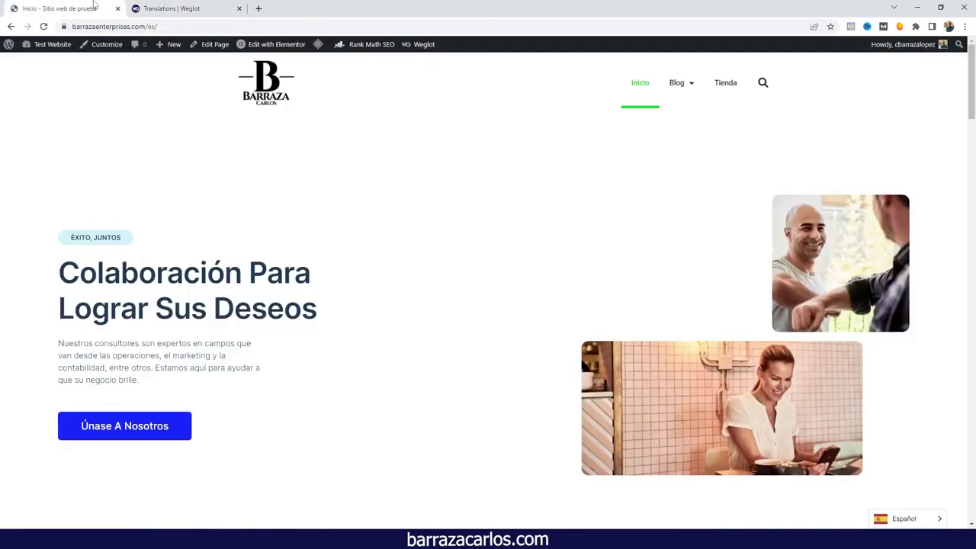
click(47, 29)
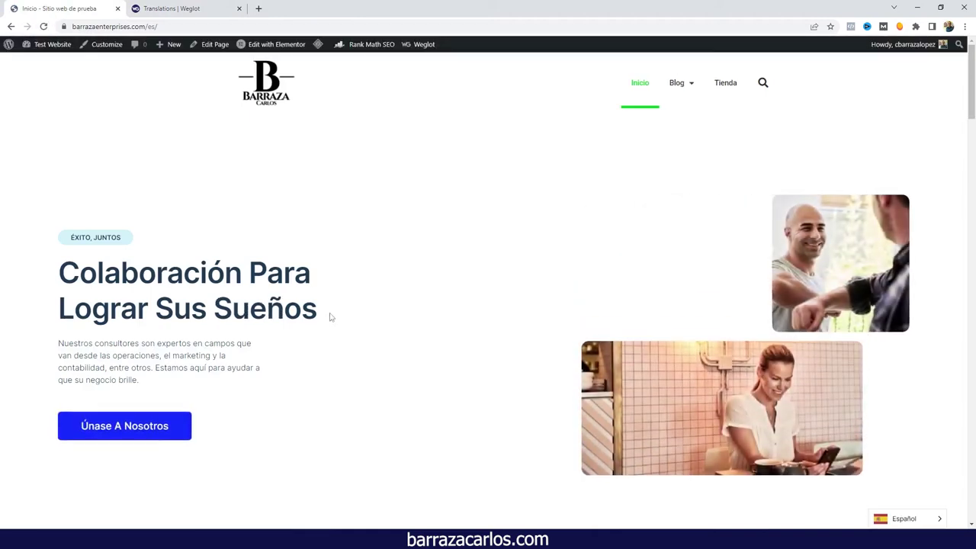
click(211, 11)
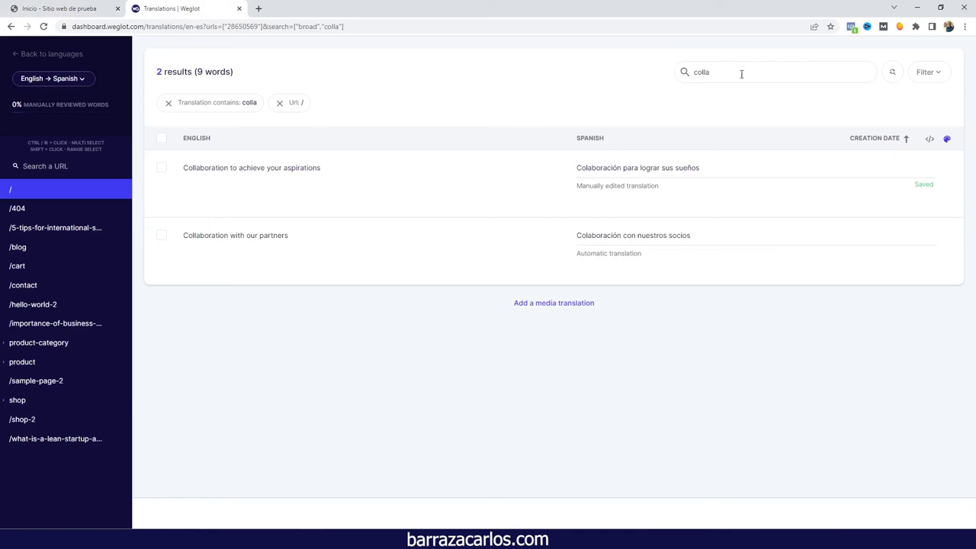
Step: Return to the languages overview and launch the Visual Editor on the homepage
click(16, 53)
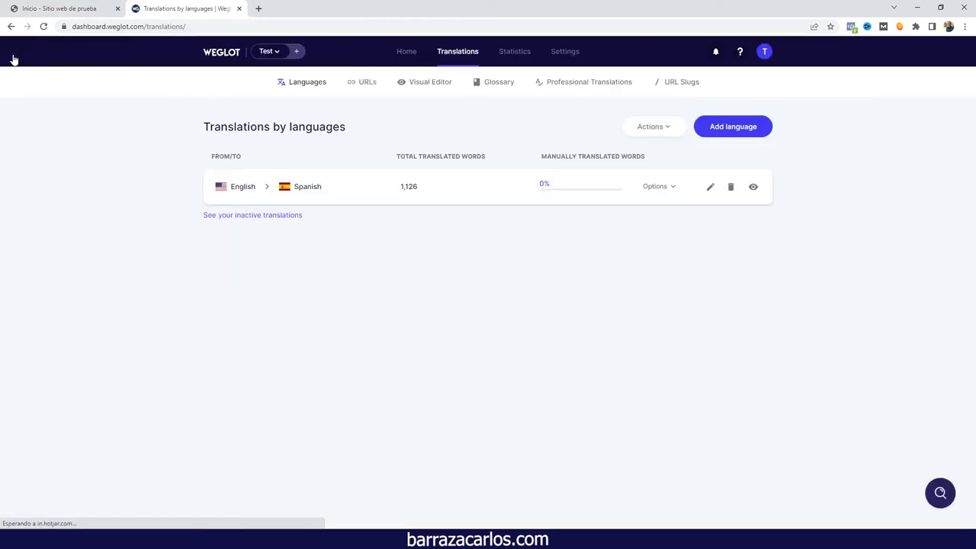
click(418, 87)
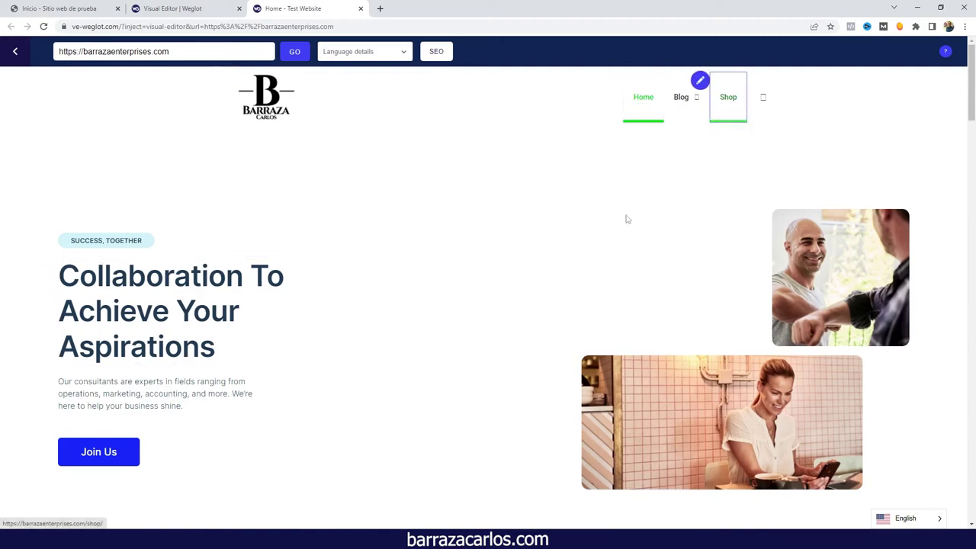
Step: In the Visual Editor, change the headline's 'sueños' to 'aspiraciones' and confirm
scroll(297, 260, down, 2)
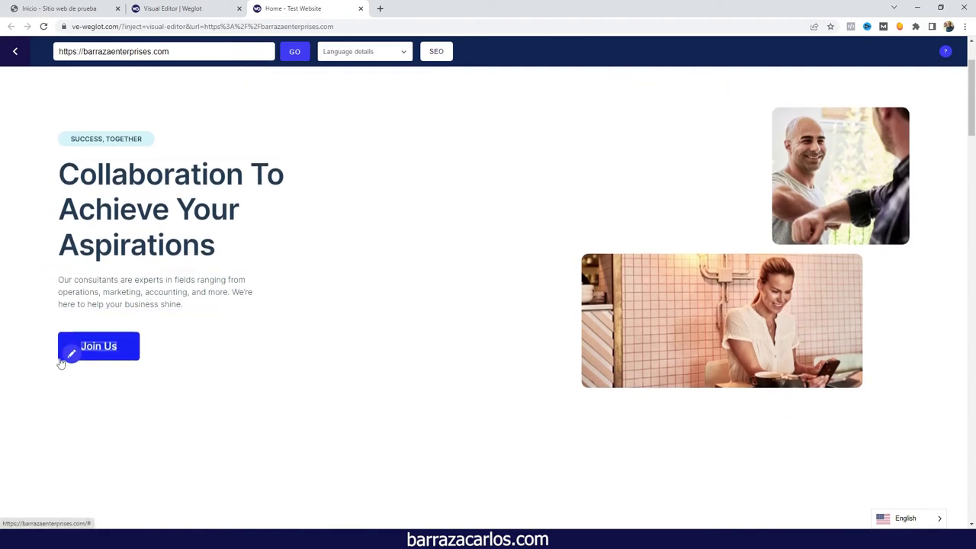
mouse_move(98, 451)
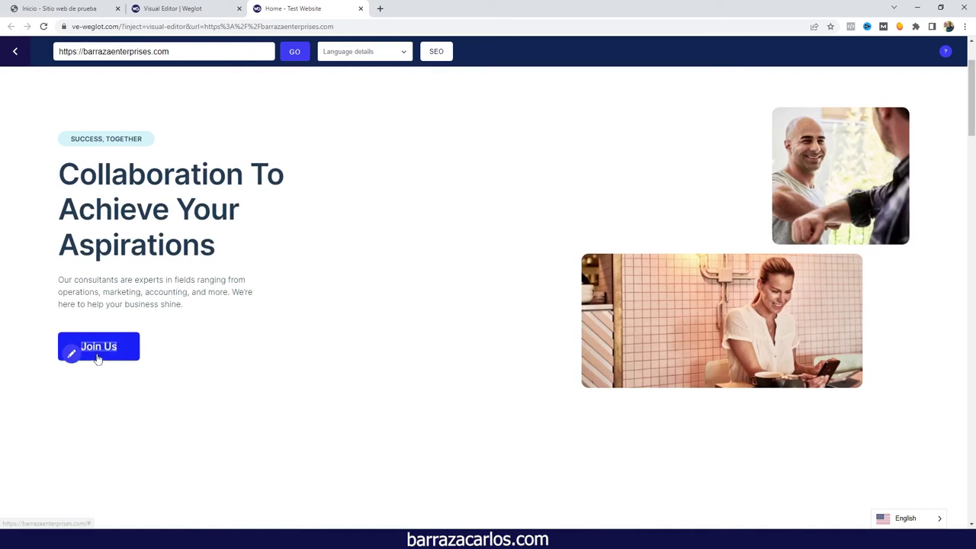
scroll(73, 358, up, 2)
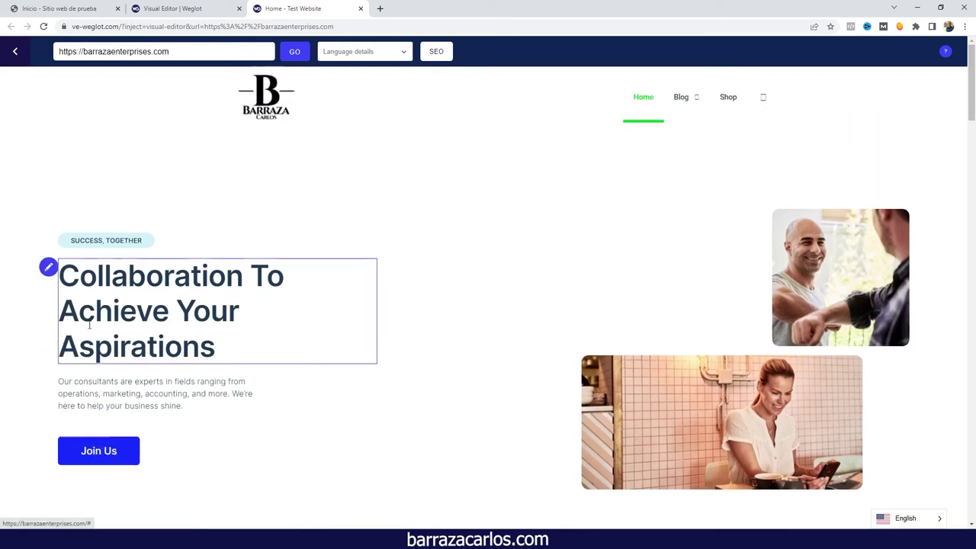
click(48, 267)
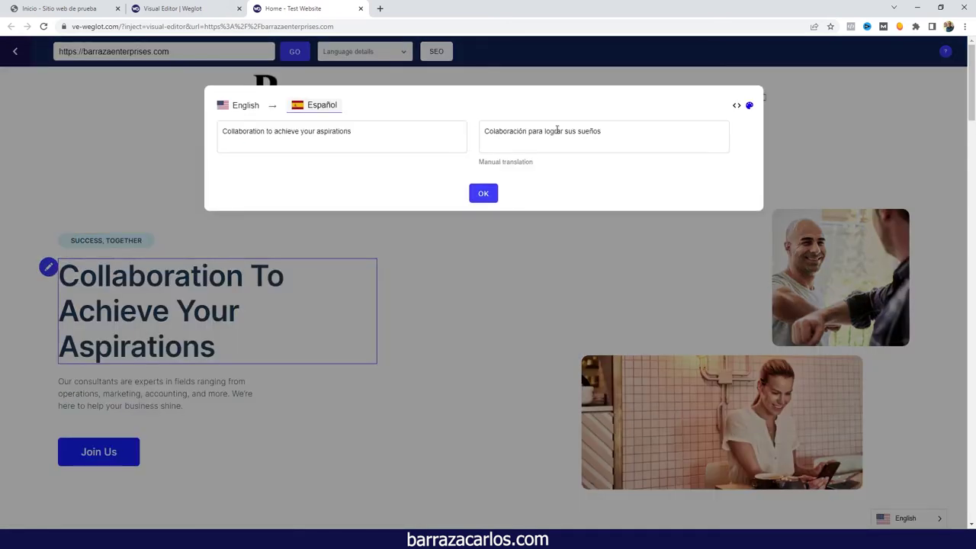
double_click(579, 131)
text(ap)
click(483, 195)
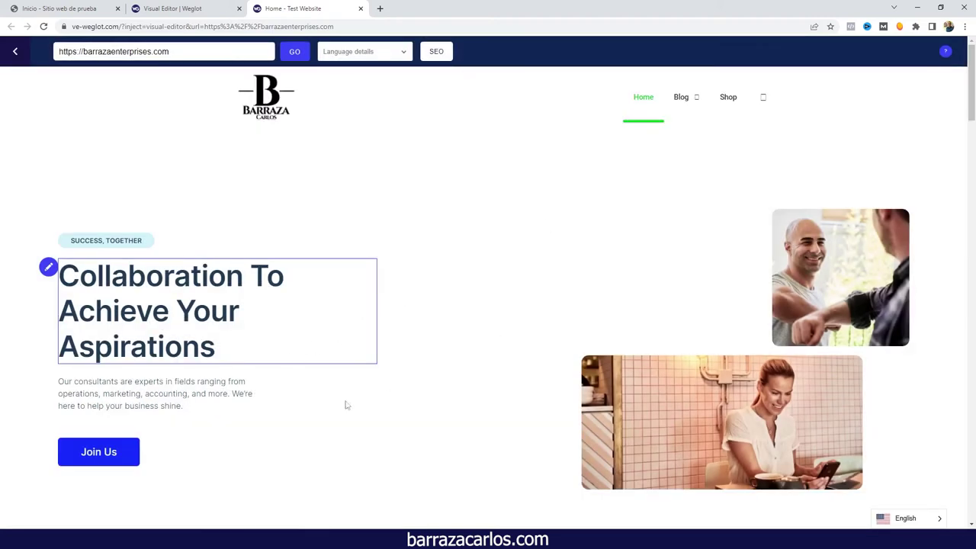
Step: Change the Join Us button translation to 'Únete a nosotros' and confirm
click(88, 461)
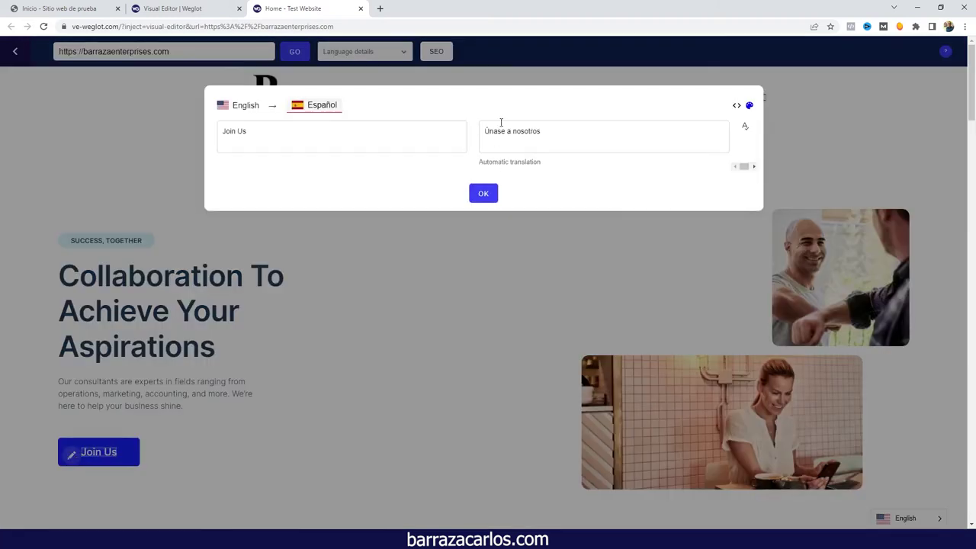
key(BackSpace)
key(BackSpace)
key(BackSpace)
text(ete)
click(491, 195)
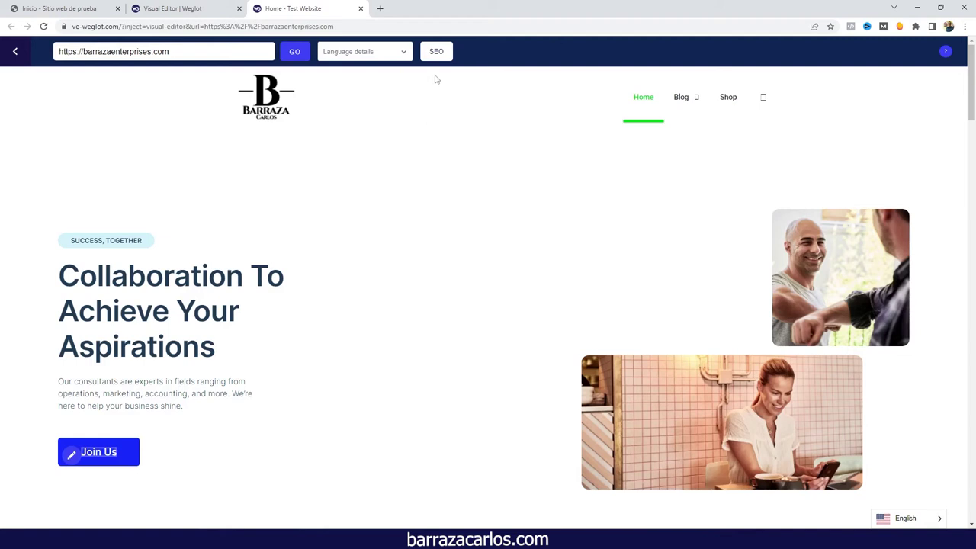
Step: Reload the Spanish homepage and check the new 'Aspiraciones' headline and 'Únete A Nosotros' button
click(66, 9)
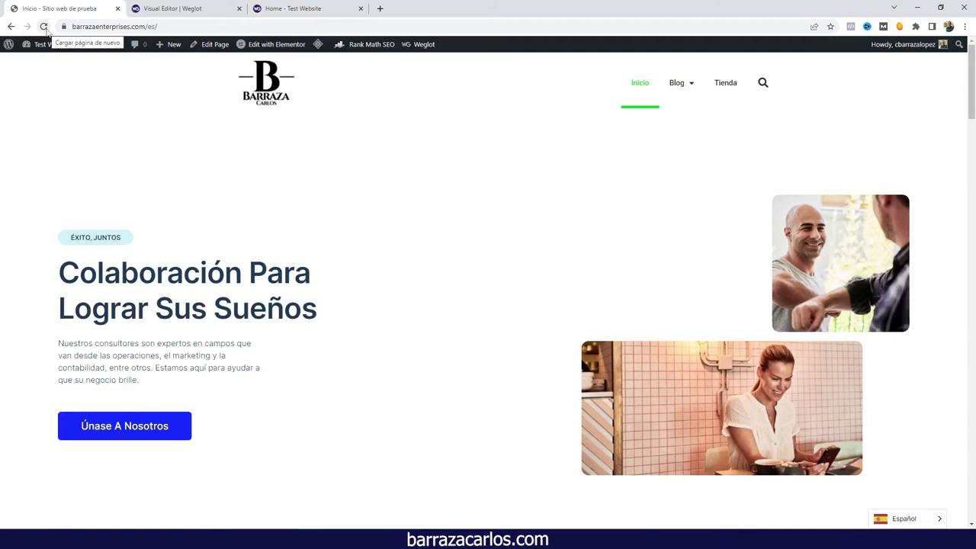
click(44, 27)
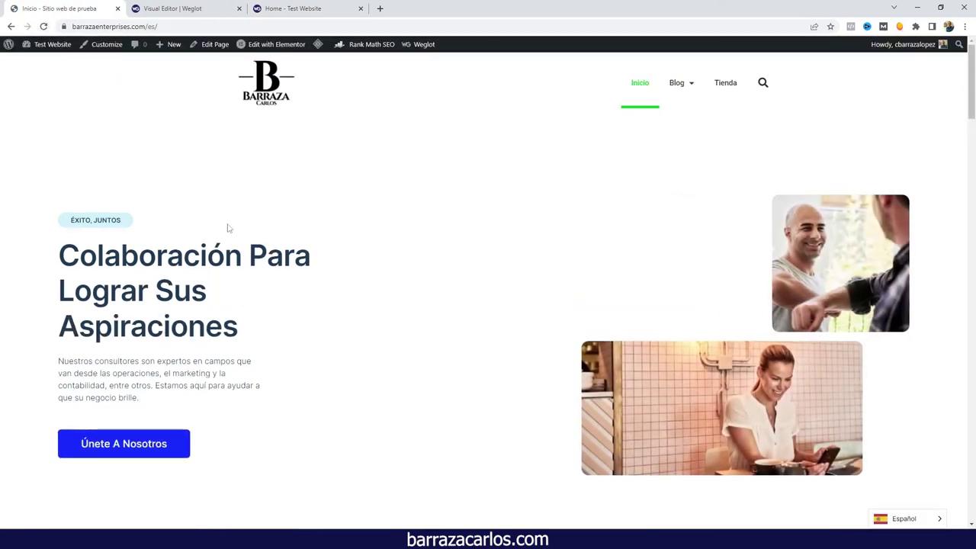
drag(244, 333, 58, 328)
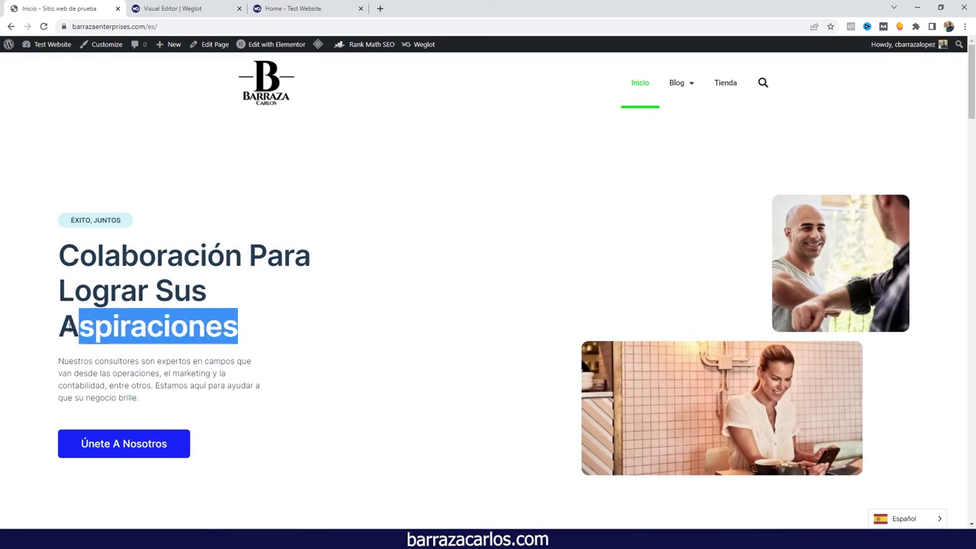
drag(231, 450, 79, 446)
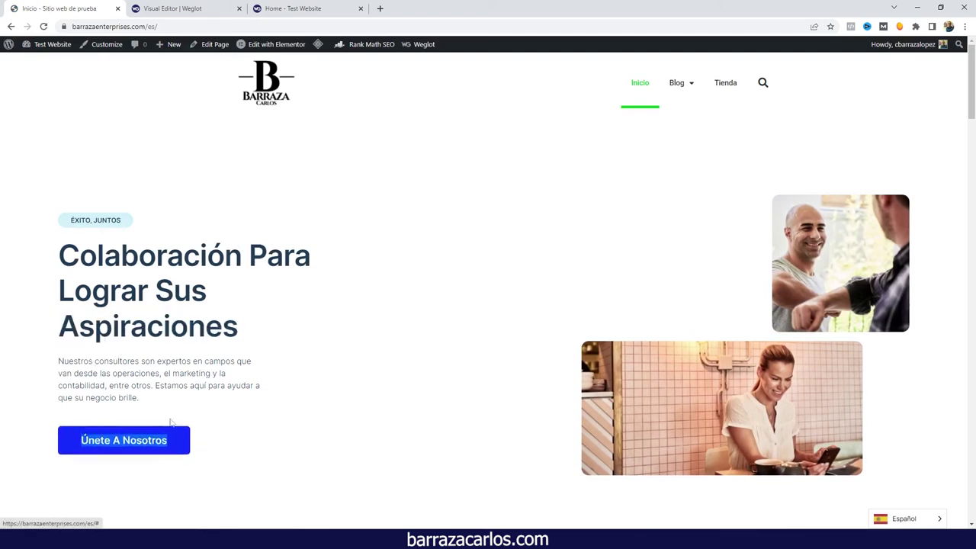
click(207, 7)
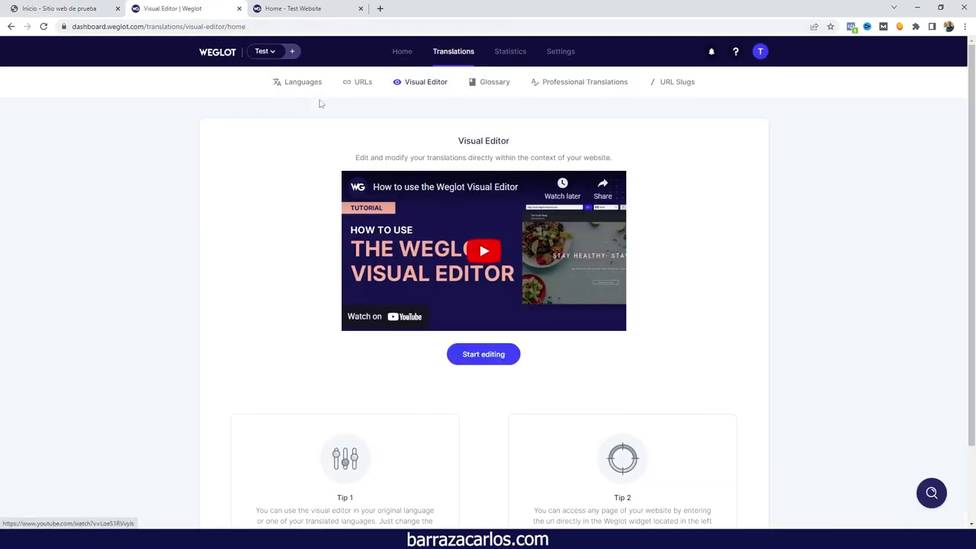
Step: Return to the site preview and go to the blog page
click(270, 7)
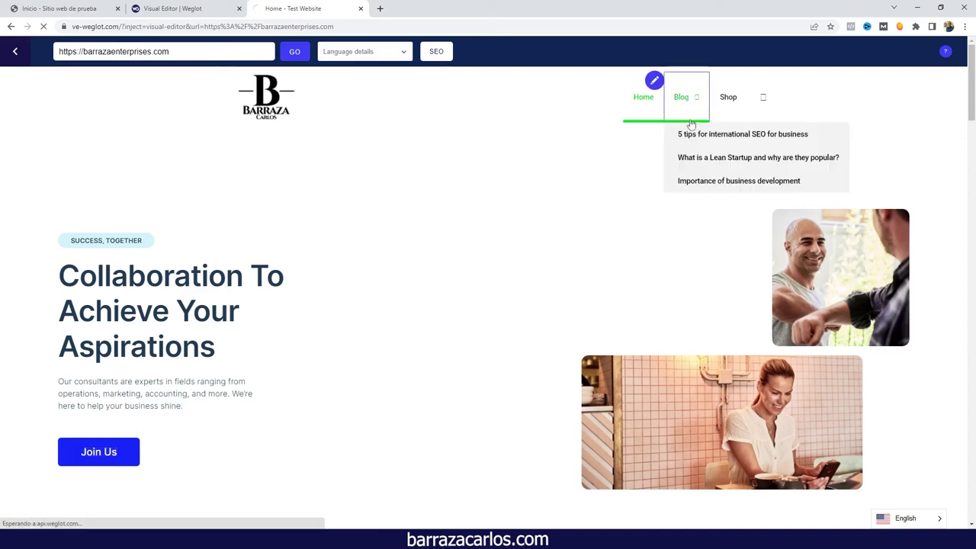
click(710, 133)
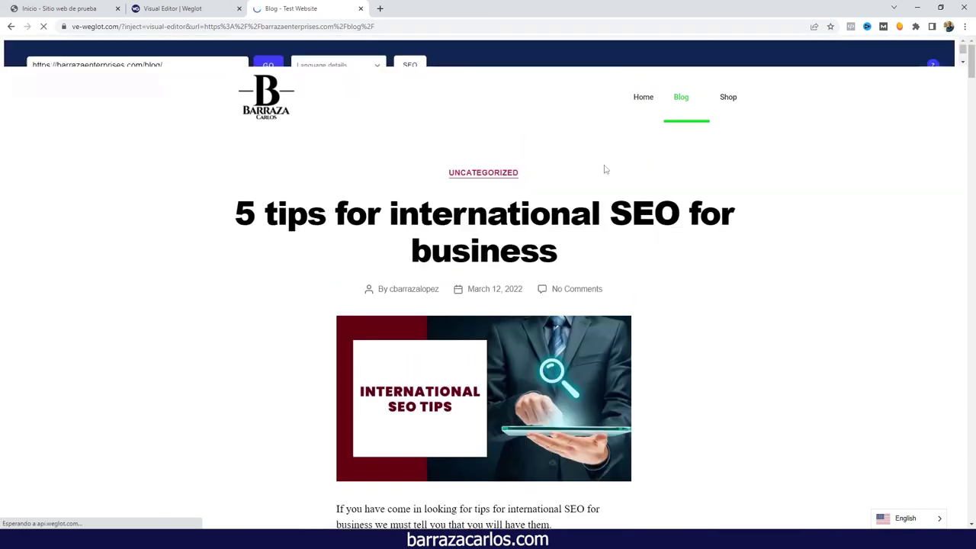
scroll(254, 175, down, 2)
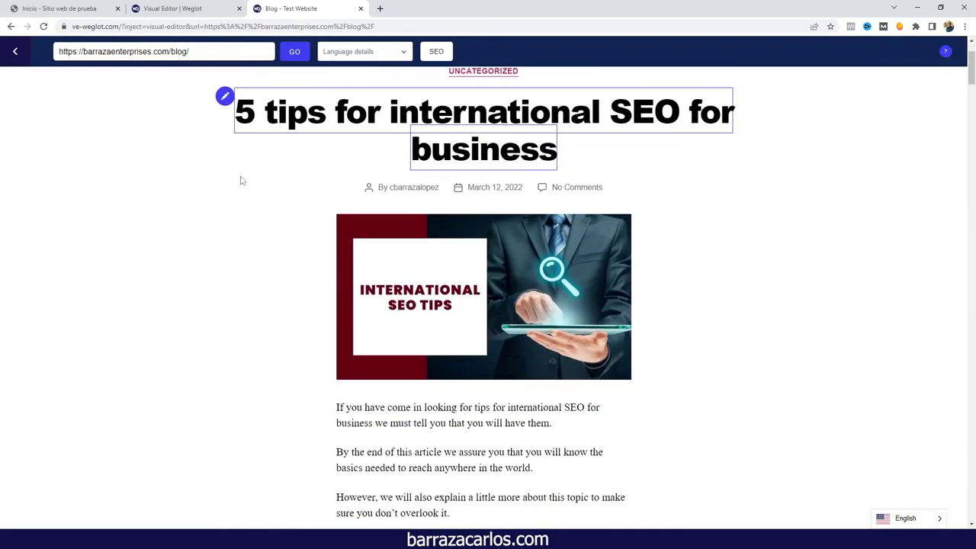
Step: Replace 'consejos' with 'tips' in the blog post's Spanish title translation
click(221, 101)
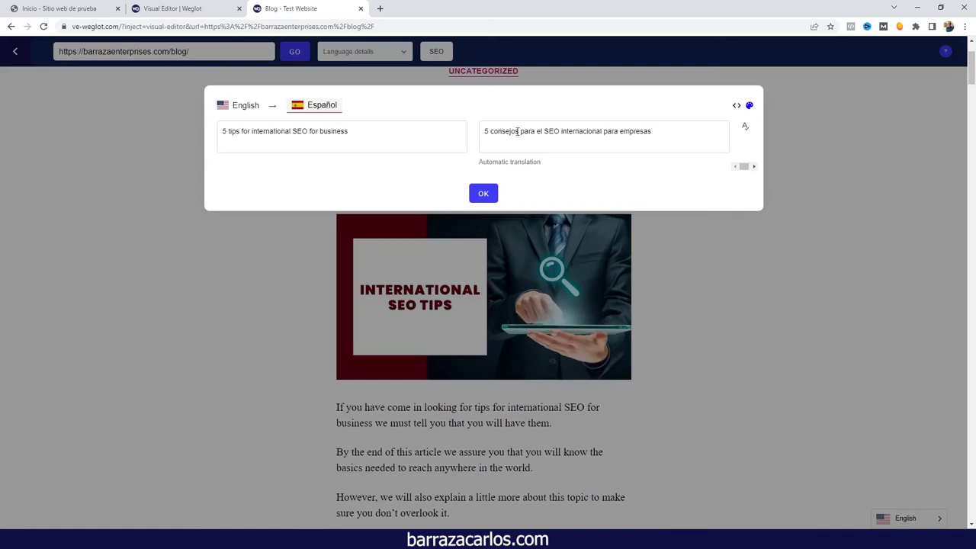
double_click(518, 131)
text(tips)
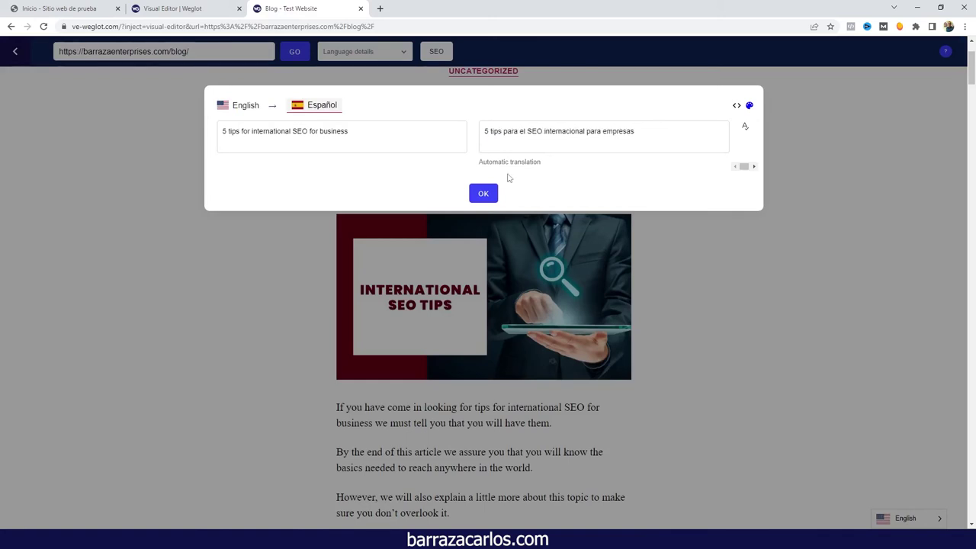
click(483, 194)
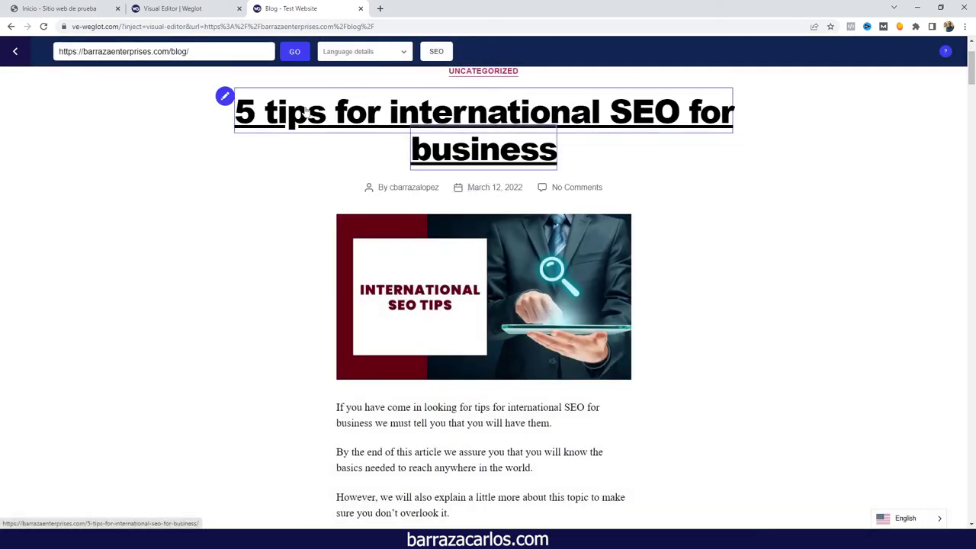
click(904, 521)
Step: Switch the preview to Español and scroll through the translated blog post and back up
click(911, 500)
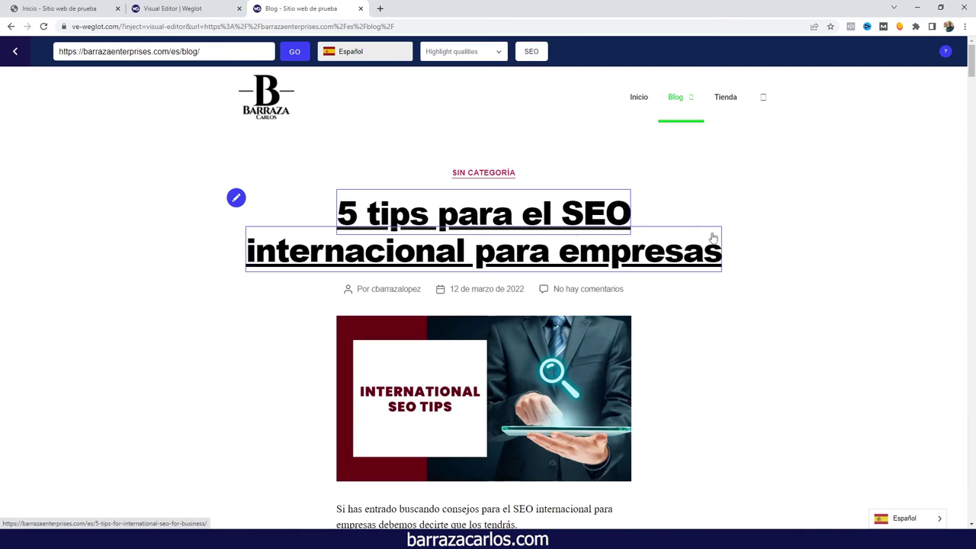
scroll(792, 254, down, 2)
scroll(398, 311, down, 5)
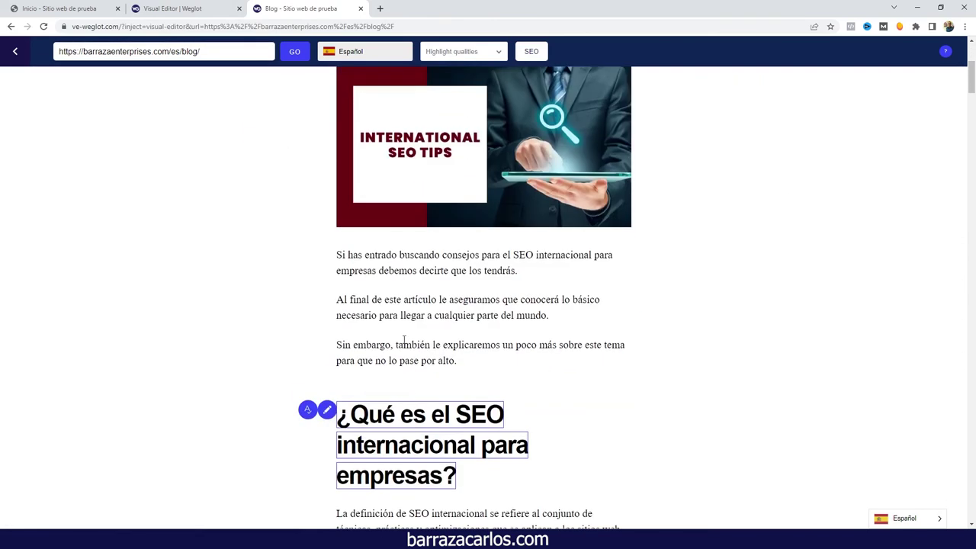
scroll(397, 312, down, 2)
scroll(397, 312, down, 3)
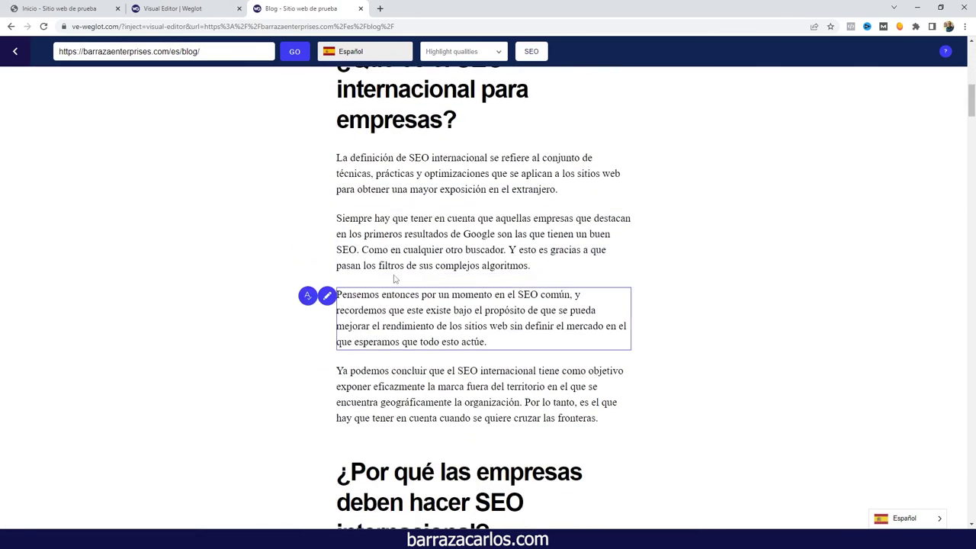
scroll(349, 327, down, 1)
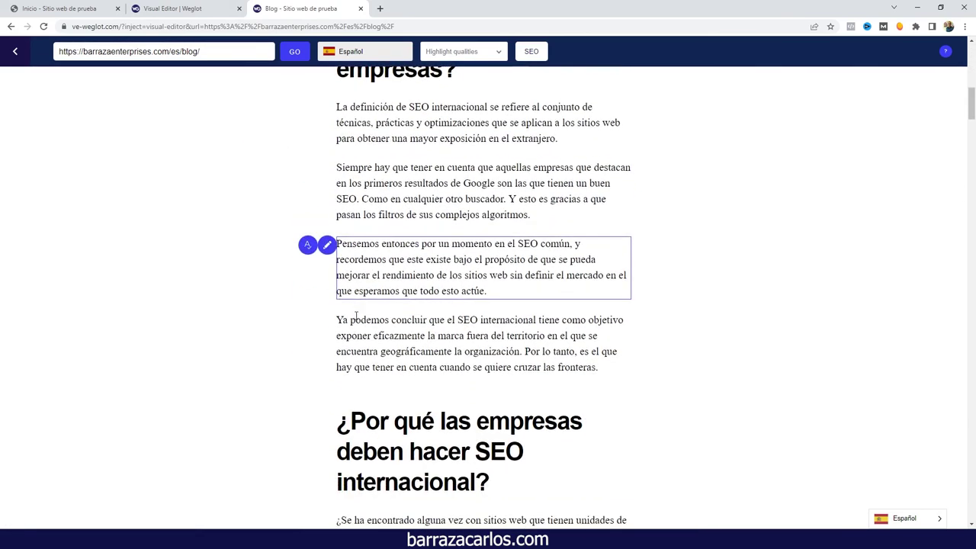
scroll(358, 358, down, 1)
scroll(370, 381, down, 1)
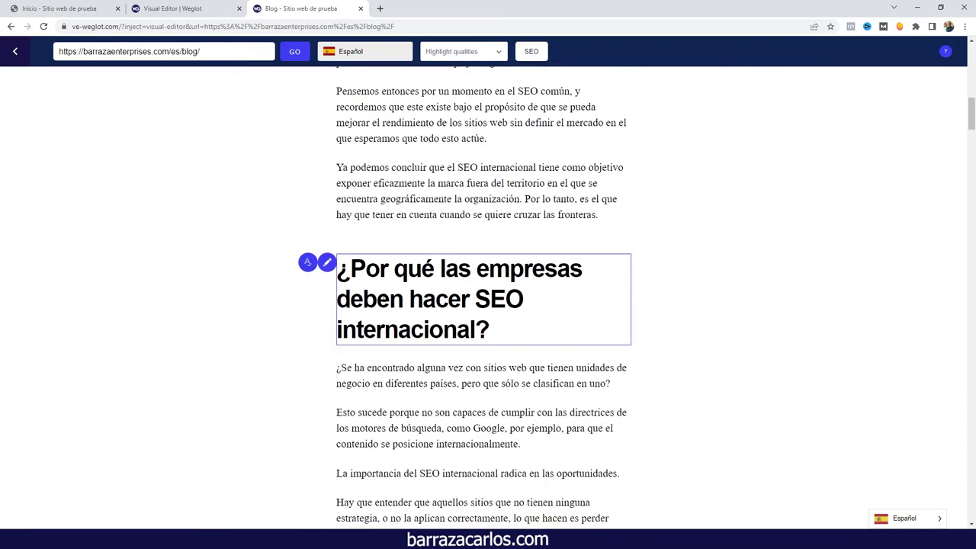
scroll(382, 412, down, 1)
mouse_move(341, 477)
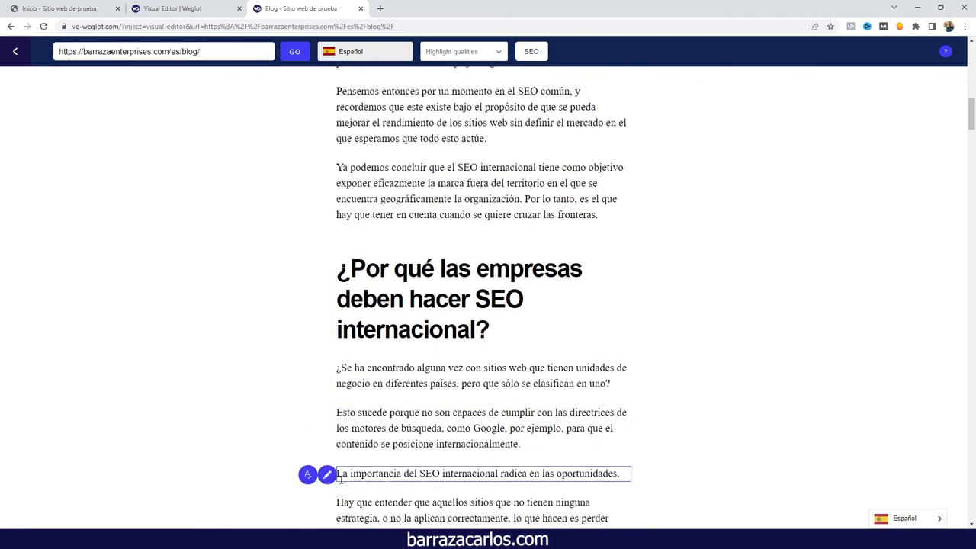
scroll(350, 388, down, 4)
scroll(395, 429, down, 4)
scroll(395, 429, up, 4)
scroll(427, 358, up, 5)
scroll(459, 288, up, 4)
scroll(459, 288, up, 3)
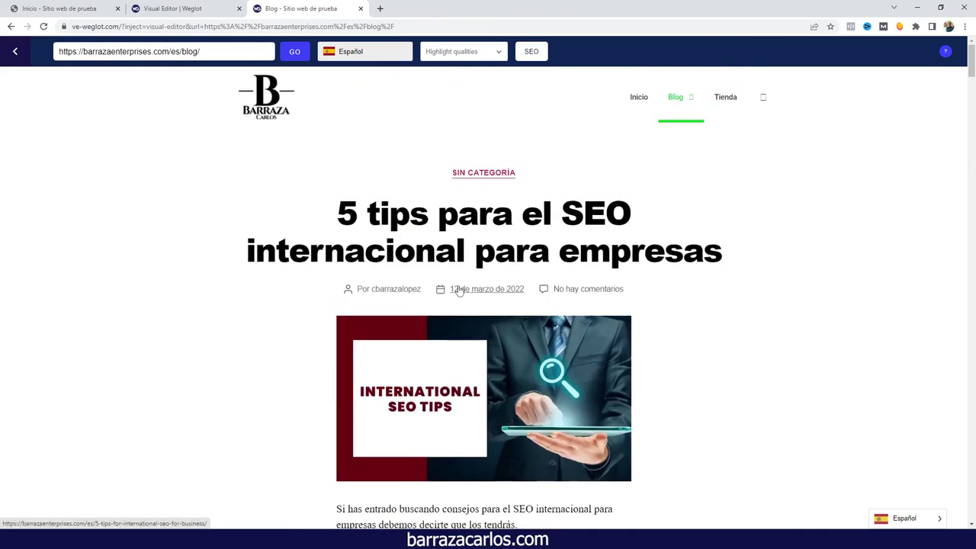